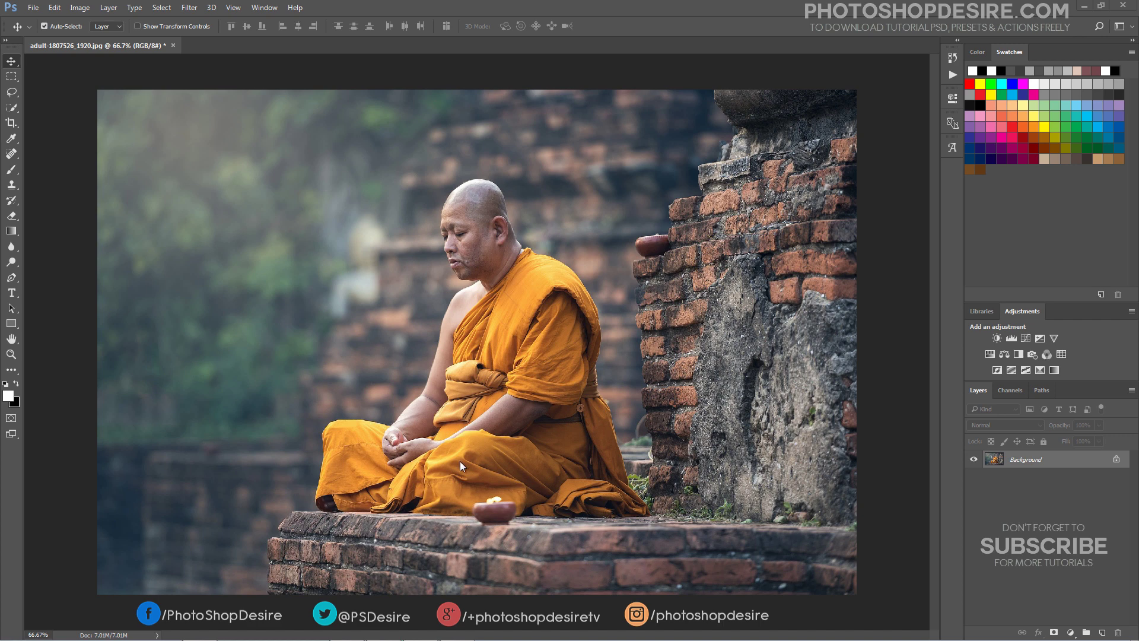
Duplicate the Background layer and convert the copy to a smart object
click(108, 8)
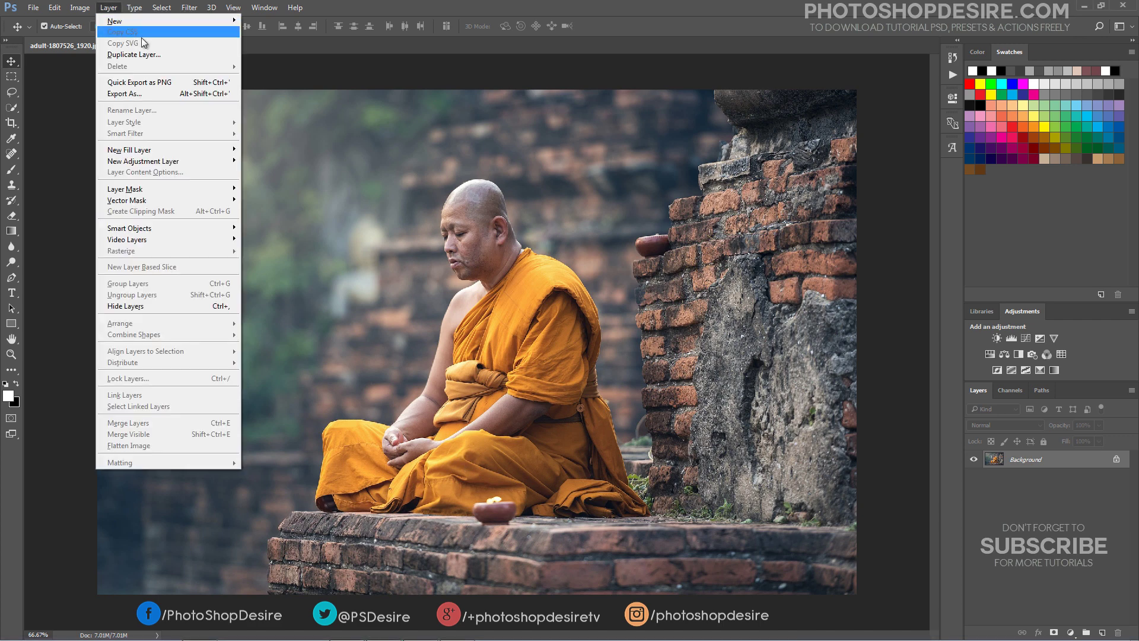
click(169, 55)
click(502, 132)
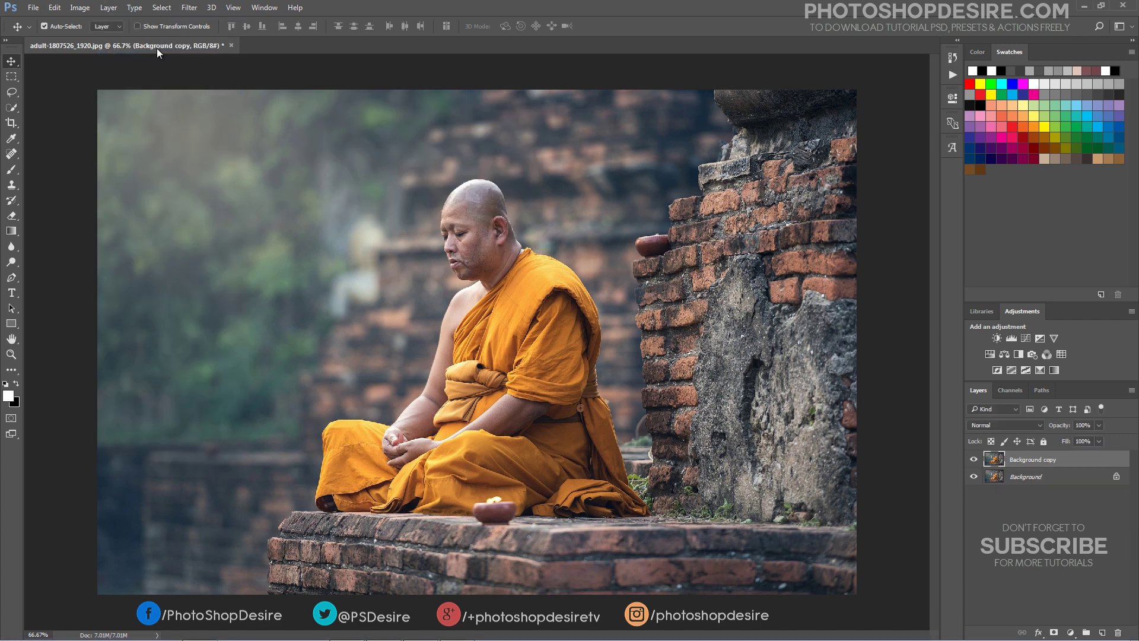
click(108, 8)
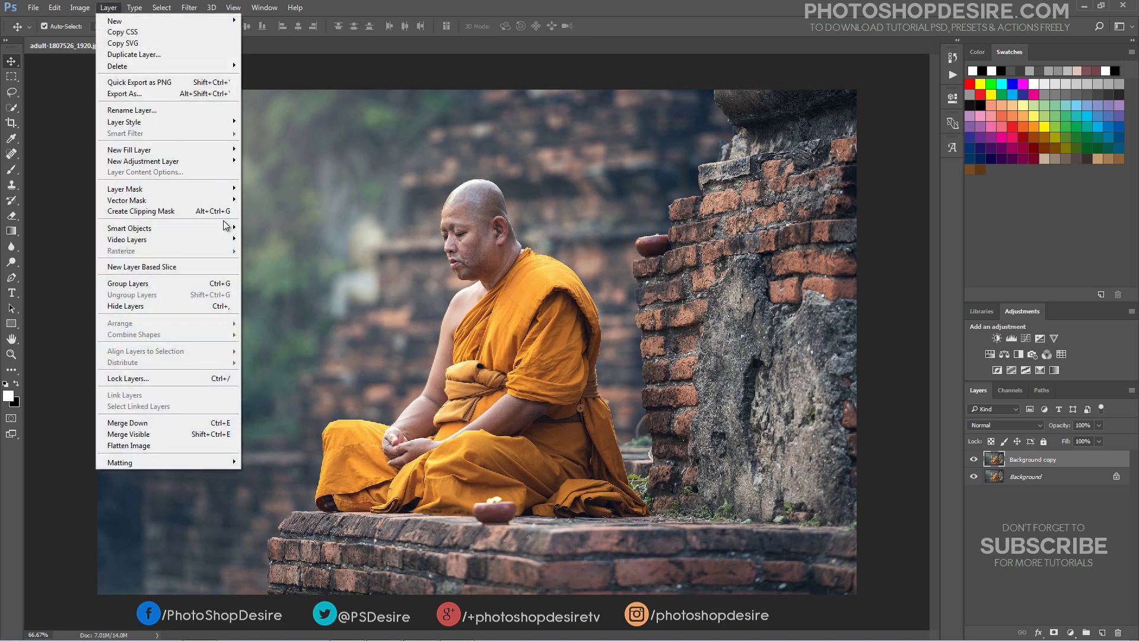
click(251, 228)
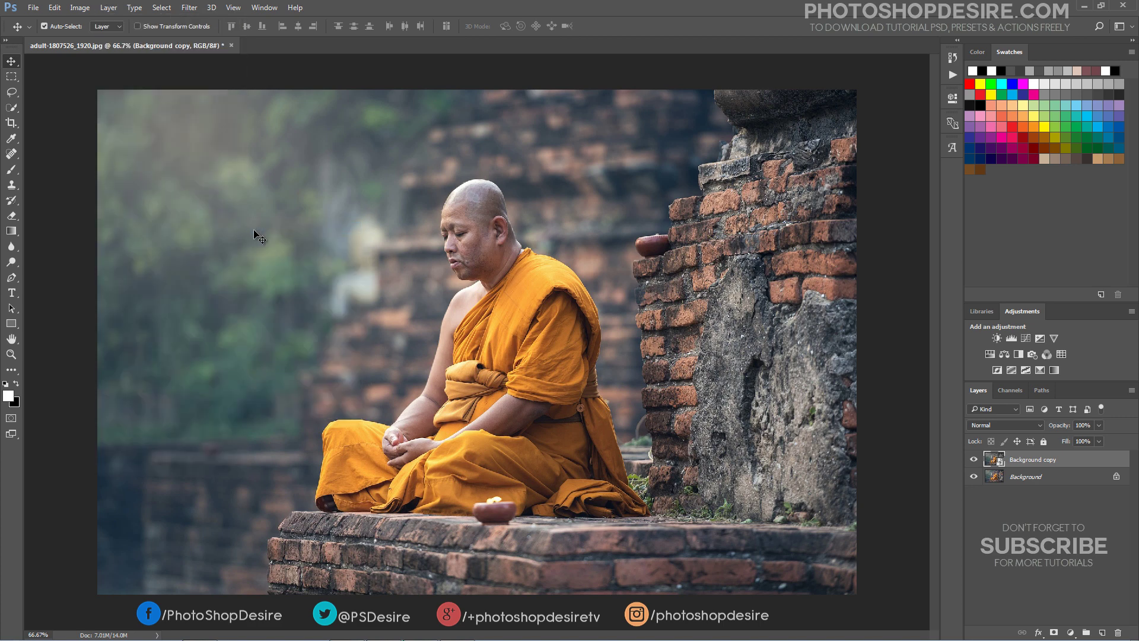
Start a Camera Raw filter on the copy and set the HSL saturation of all eight colours, Reds through Magentas, to -100
click(190, 8)
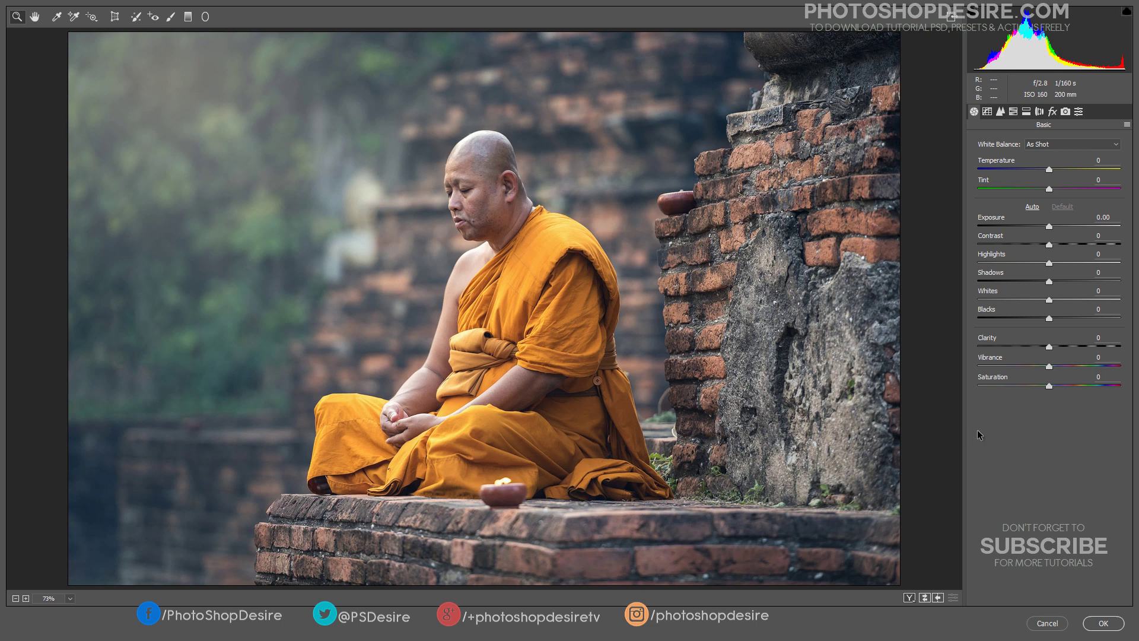
click(1012, 114)
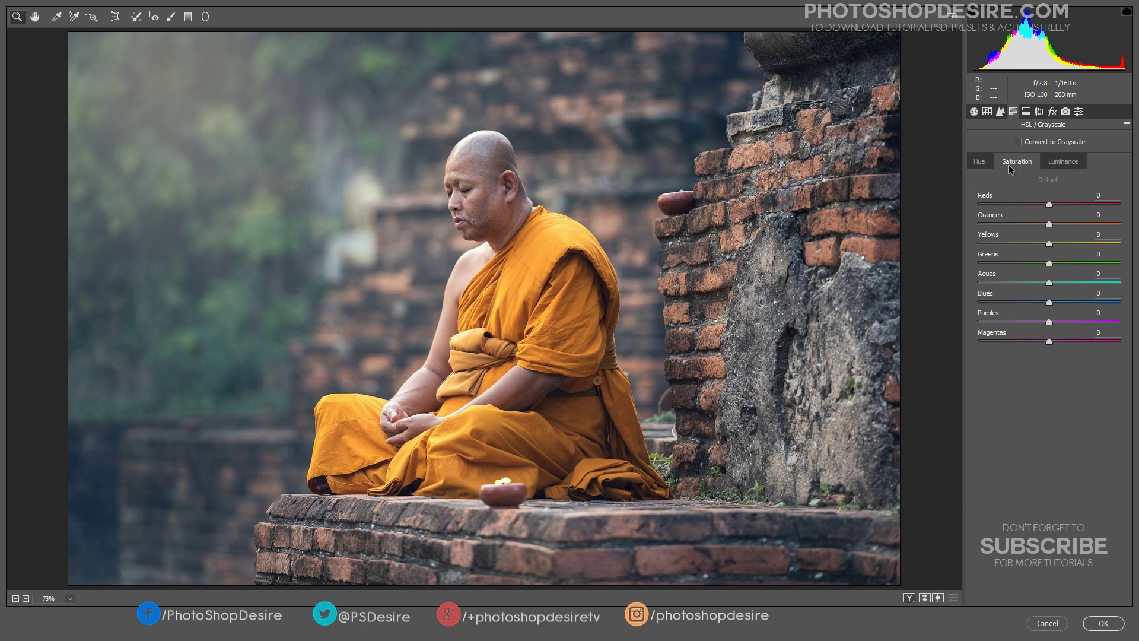
drag(1049, 209, 971, 209)
drag(1049, 224, 962, 240)
drag(1049, 243, 975, 251)
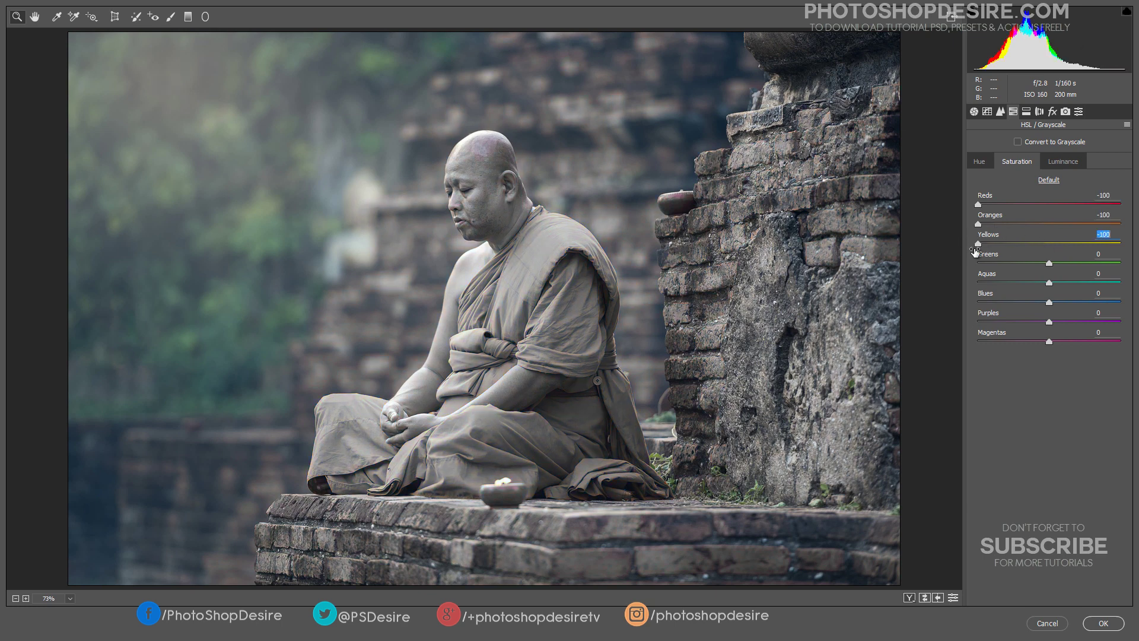
drag(1049, 264, 960, 270)
drag(1049, 284, 964, 290)
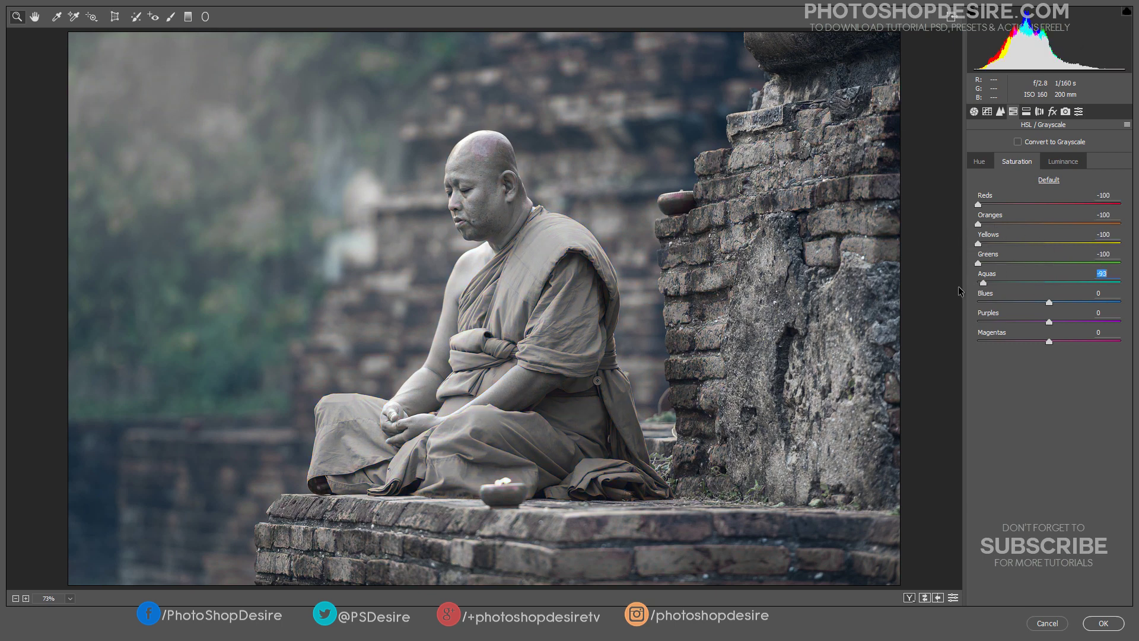
drag(1049, 303, 974, 304)
drag(1049, 322, 974, 324)
drag(1049, 343, 960, 344)
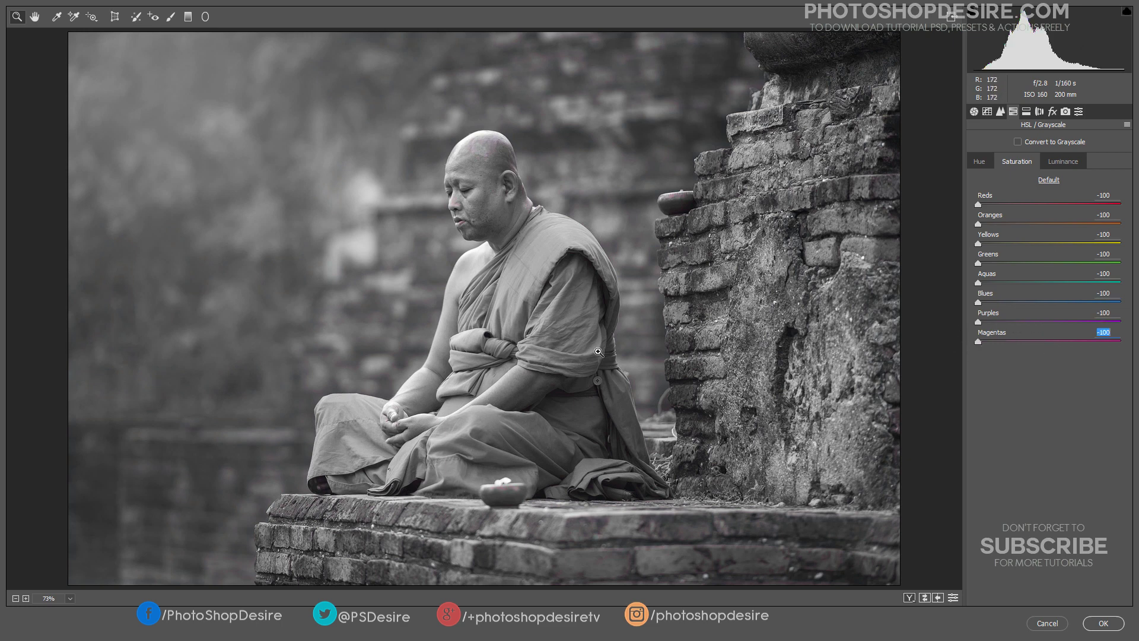
Reset the saturation of Oranges and Yellows to 0
drag(979, 227, 1045, 226)
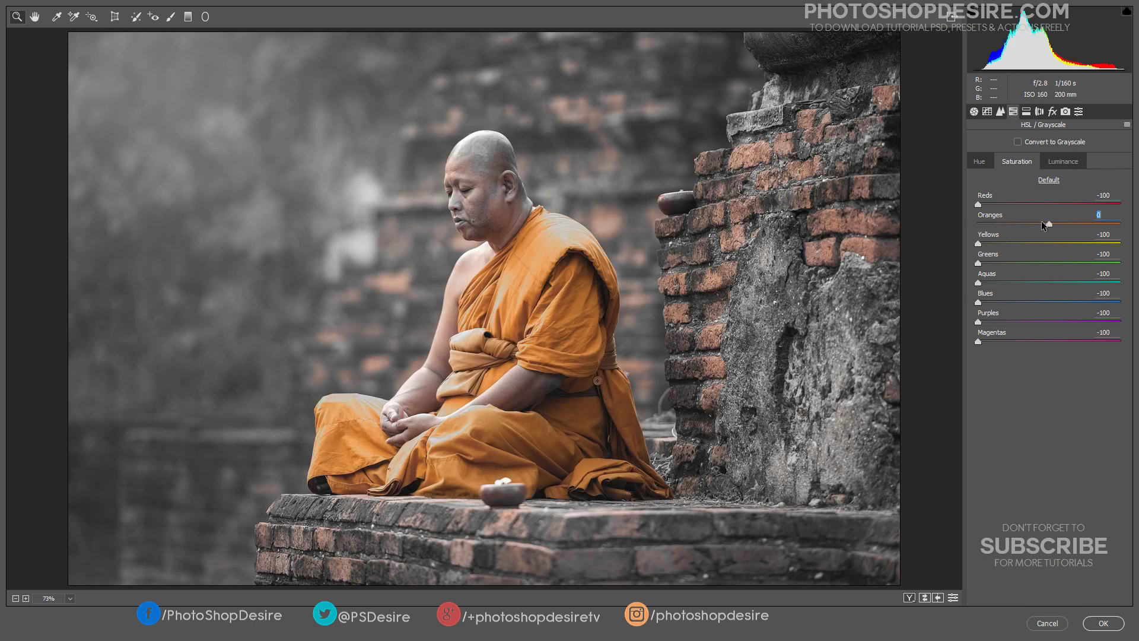
double_click(980, 244)
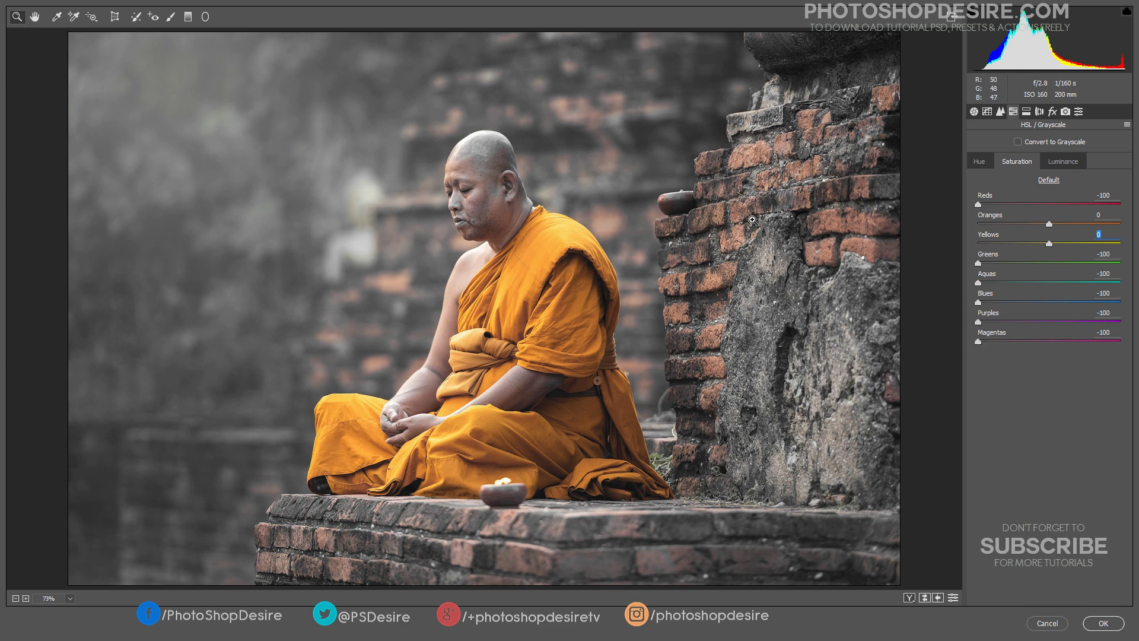
Set an Adjustment Brush to Saturation -100 and Size 12, and paint over the brick wall, the ledge and the blurred background
click(170, 18)
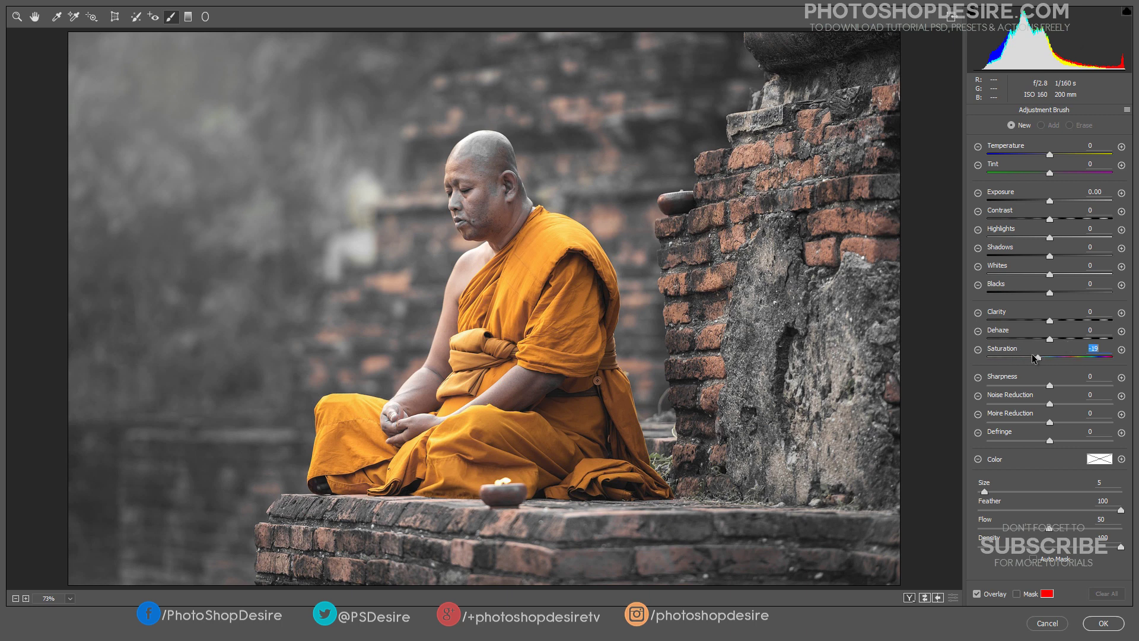
drag(995, 357, 982, 359)
drag(988, 492, 995, 491)
mouse_move(830, 149)
mouse_down()
mouse_move(825, 254)
mouse_move(862, 163)
mouse_move(883, 31)
mouse_move(866, 287)
mouse_move(908, 397)
mouse_move(805, 206)
mouse_up()
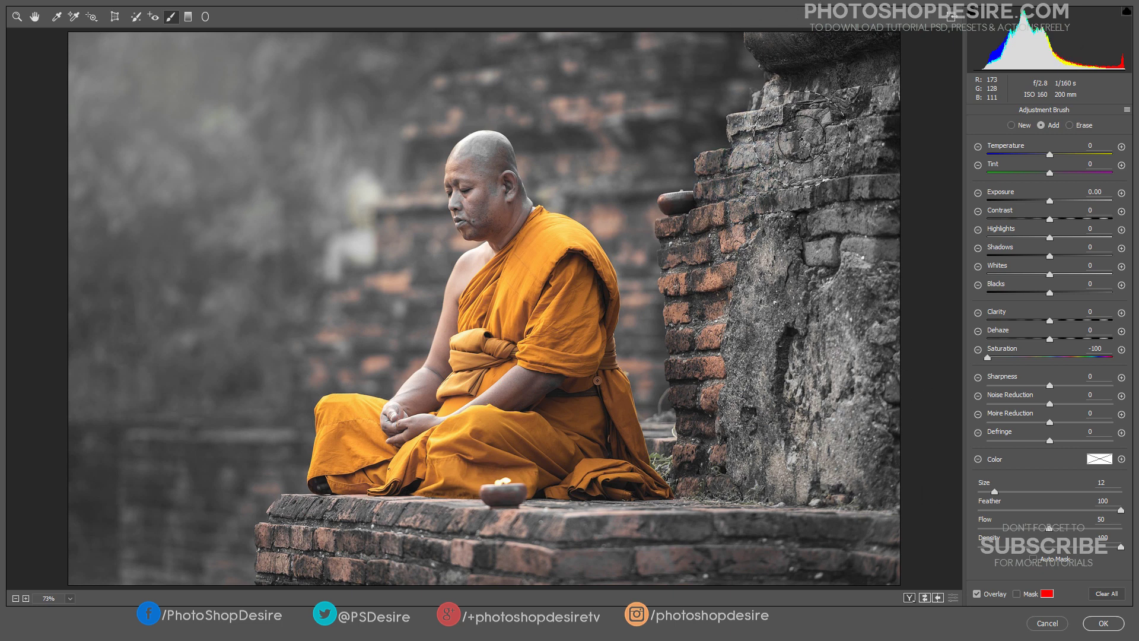
mouse_move(139, 580)
mouse_down()
mouse_move(237, 487)
mouse_move(344, 542)
mouse_move(469, 569)
mouse_move(617, 549)
mouse_move(811, 98)
mouse_move(591, 99)
mouse_move(699, 185)
mouse_move(692, 303)
mouse_move(656, 324)
mouse_move(724, 385)
mouse_move(839, 291)
mouse_move(712, 105)
mouse_move(529, 36)
mouse_move(270, 210)
mouse_move(253, 252)
mouse_up()
Reduce the brush size to 3 and desaturate the monk's head, face and the background beside them
key(bracketleft)
key(bracketleft)
key(bracketleft)
key(bracketleft)
key(bracketleft)
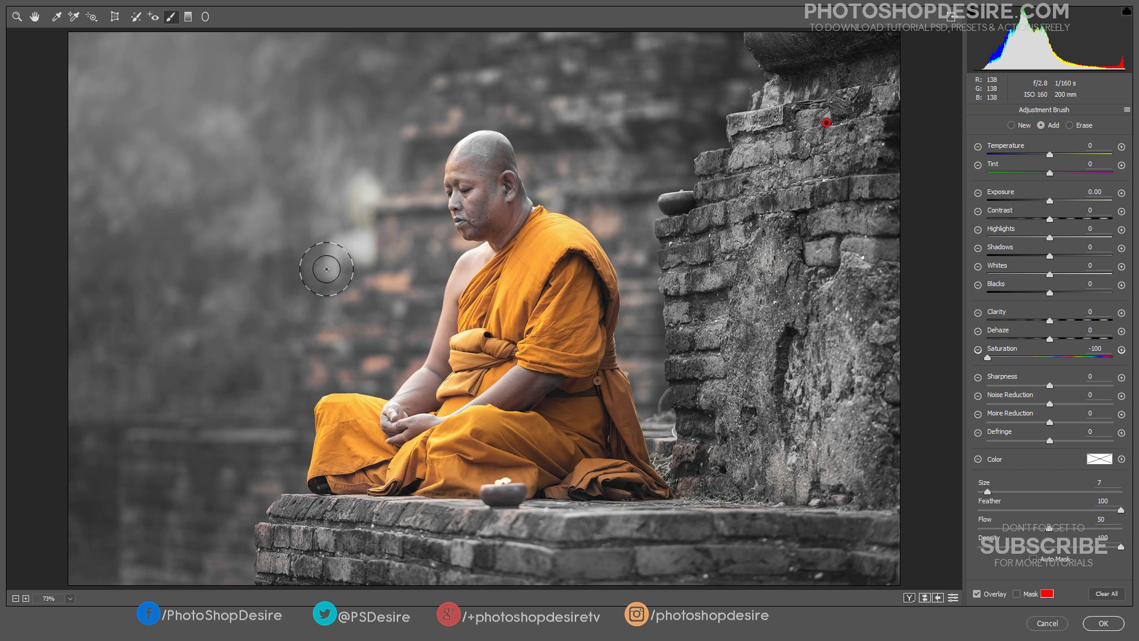
key(bracketleft)
key(bracketleft)
key(bracketleft)
key(bracketleft)
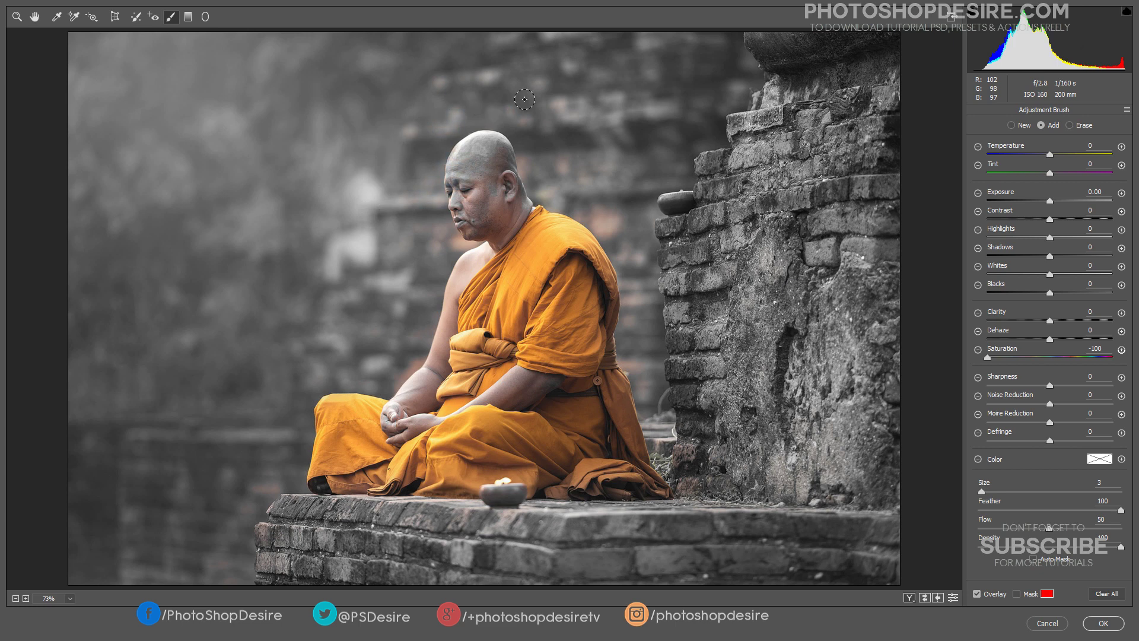
mouse_move(467, 196)
mouse_down()
mouse_move(447, 215)
mouse_move(479, 209)
mouse_move(493, 178)
mouse_up()
mouse_move(485, 212)
mouse_down()
mouse_move(446, 253)
mouse_move(462, 236)
mouse_move(389, 243)
mouse_up()
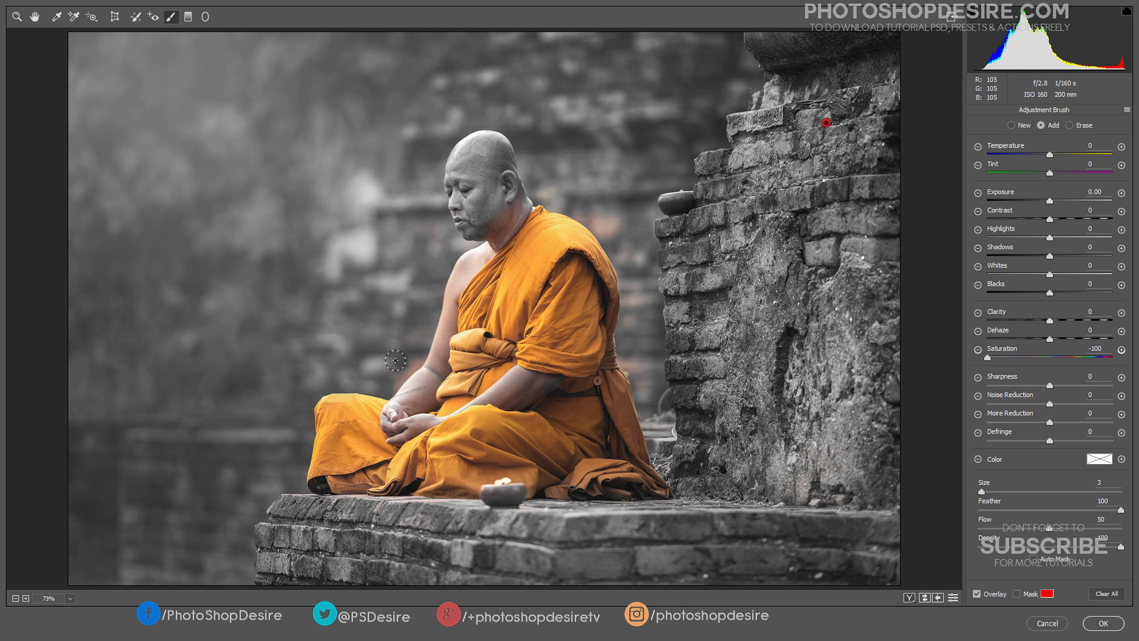
Enable Auto Mask, enlarge the brush to size 5, and desaturate the monk's bare arm and hand
click(26, 599)
click(26, 598)
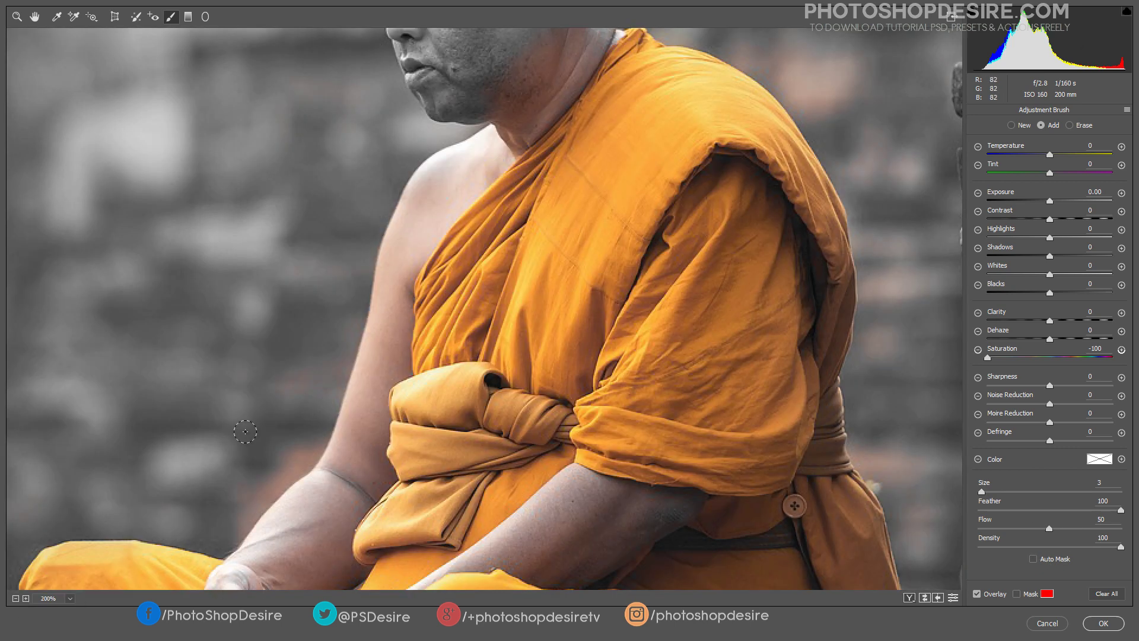
scroll(239, 432, down, 3)
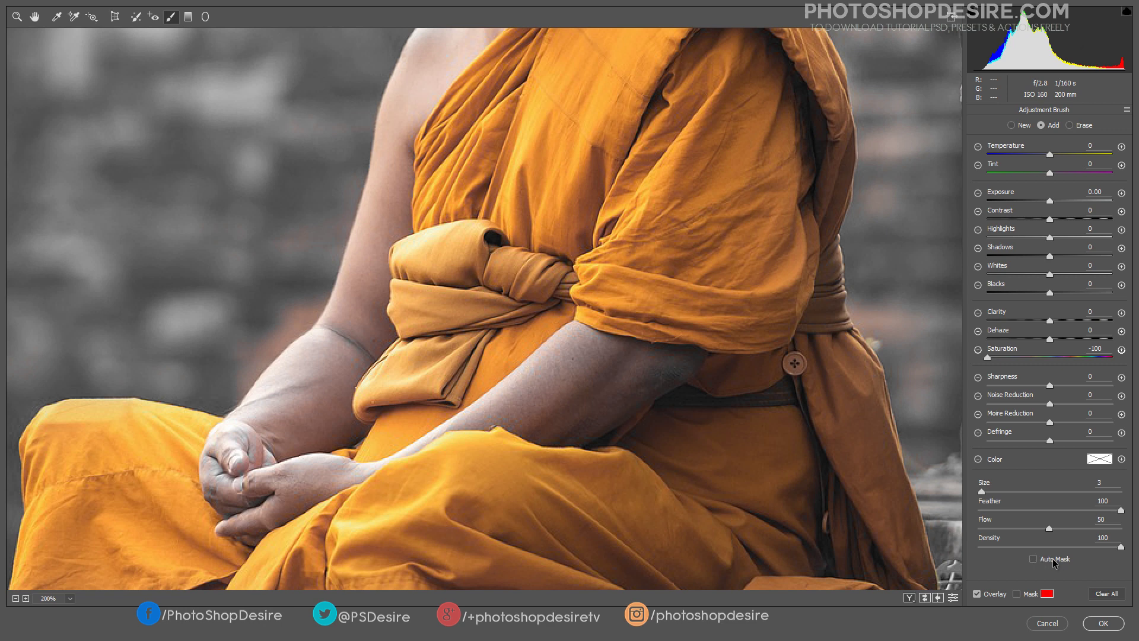
click(1033, 559)
key(bracketright)
key(bracketright)
mouse_move(308, 303)
mouse_down()
mouse_move(243, 373)
mouse_move(283, 317)
mouse_move(272, 339)
mouse_move(300, 315)
mouse_move(278, 343)
mouse_move(294, 327)
mouse_move(283, 374)
mouse_move(317, 341)
mouse_move(344, 233)
mouse_move(276, 251)
mouse_move(385, 188)
mouse_move(397, 192)
mouse_move(377, 233)
mouse_move(348, 235)
mouse_move(376, 254)
mouse_move(366, 328)
mouse_move(325, 335)
mouse_move(258, 397)
mouse_move(300, 403)
mouse_move(345, 365)
mouse_move(304, 401)
mouse_move(218, 441)
mouse_move(225, 473)
mouse_move(254, 474)
mouse_move(229, 495)
mouse_move(257, 507)
mouse_move(309, 465)
mouse_move(281, 432)
mouse_move(332, 427)
mouse_move(303, 355)
mouse_move(373, 54)
mouse_move(388, 170)
mouse_up()
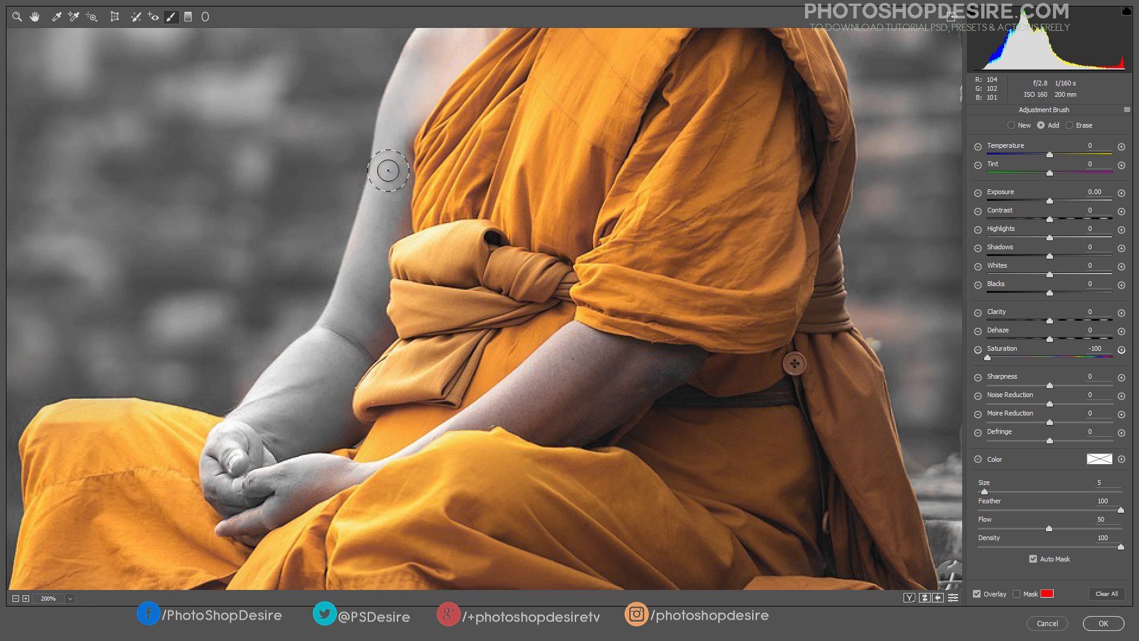
Desaturate the remaining skin on the monk's shoulder, hands and the forearm below the sleeve
scroll(388, 171, up, 5)
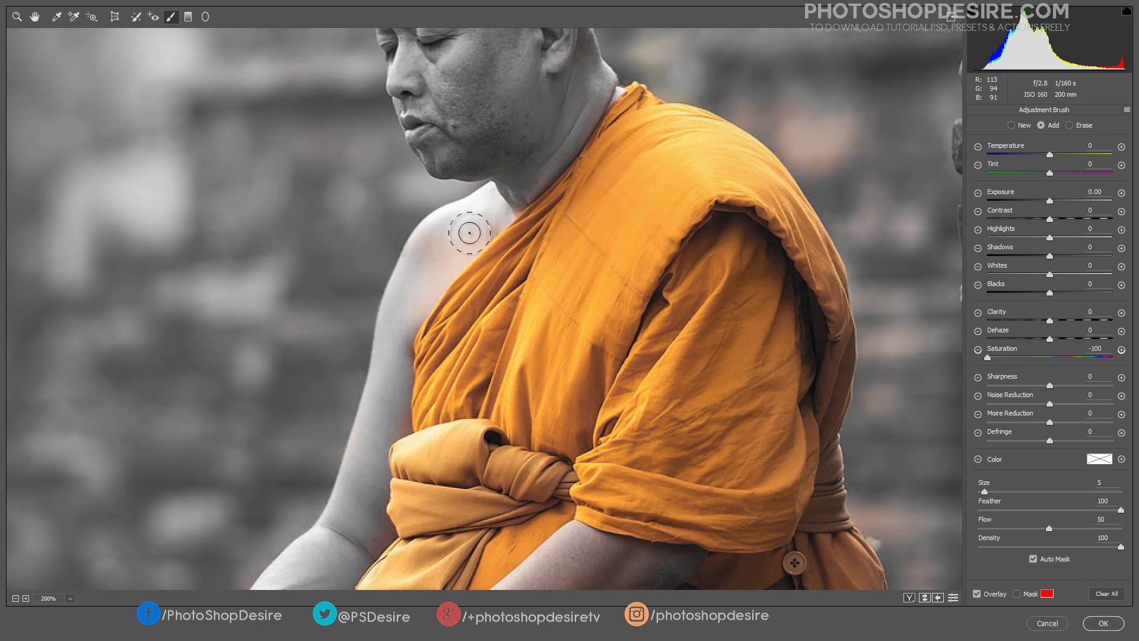
scroll(576, 243, up, 4)
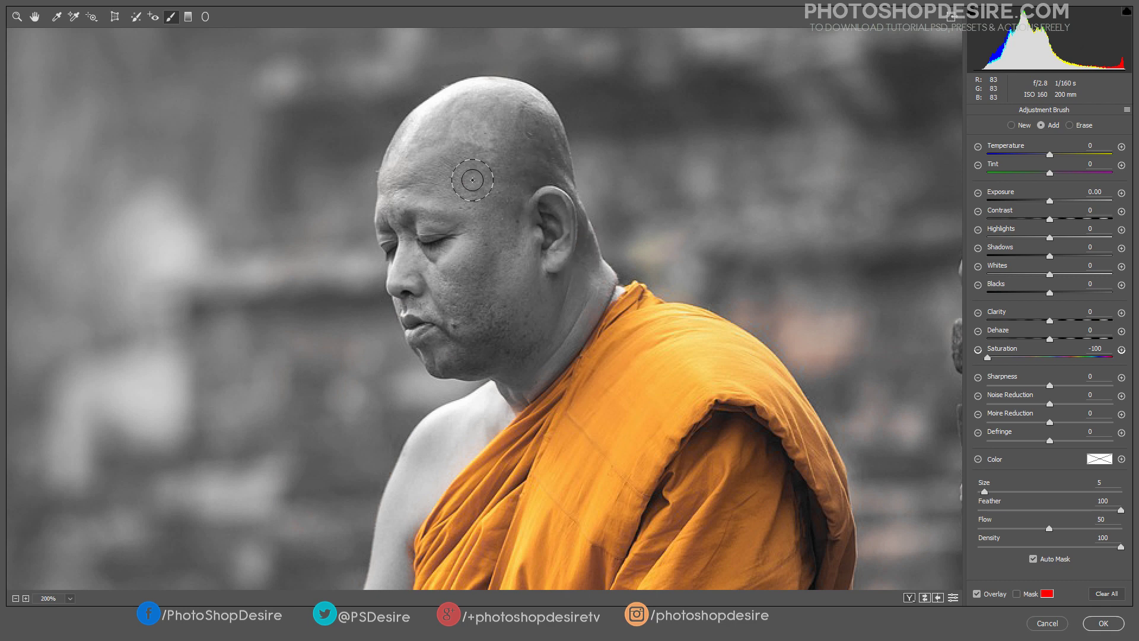
scroll(558, 190, down, 10)
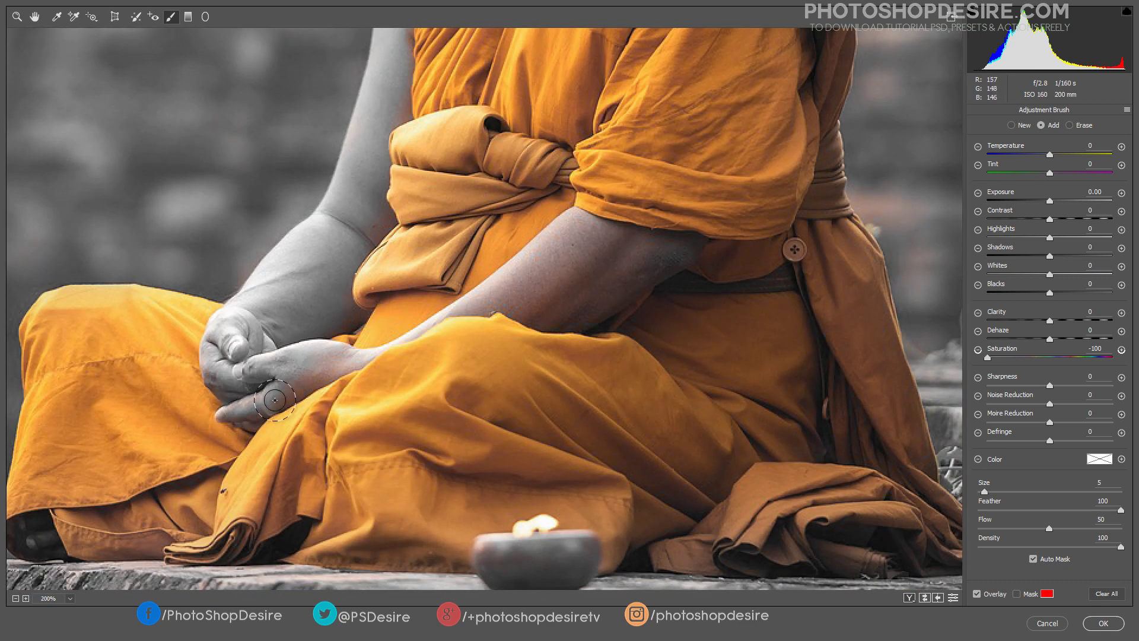
mouse_move(609, 245)
mouse_down()
mouse_move(394, 344)
mouse_move(290, 363)
mouse_move(241, 408)
mouse_move(284, 376)
mouse_move(271, 296)
mouse_move(330, 318)
mouse_move(345, 301)
mouse_move(353, 316)
mouse_move(302, 320)
mouse_move(331, 240)
mouse_move(381, 222)
mouse_move(340, 242)
mouse_move(383, 100)
mouse_move(394, 112)
mouse_move(340, 190)
mouse_move(347, 236)
mouse_move(313, 262)
mouse_move(254, 234)
mouse_move(305, 228)
mouse_move(577, 264)
mouse_move(471, 315)
mouse_move(492, 303)
mouse_move(560, 321)
mouse_move(762, 292)
mouse_up()
Undo the last brush stroke and desaturate the background along the robe's shoulder and back
scroll(576, 276, up, 8)
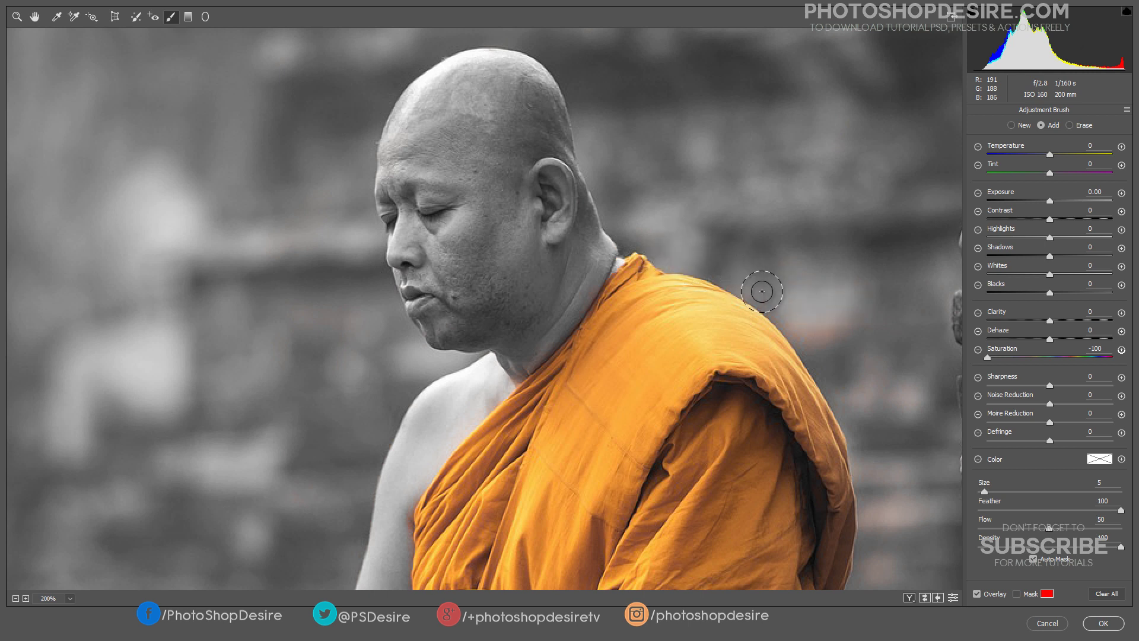
key(ctrl+z)
mouse_move(628, 216)
mouse_down()
mouse_move(662, 206)
mouse_move(681, 265)
mouse_move(829, 298)
mouse_move(825, 332)
mouse_move(757, 293)
mouse_move(824, 326)
mouse_up()
scroll(793, 235, down, 4)
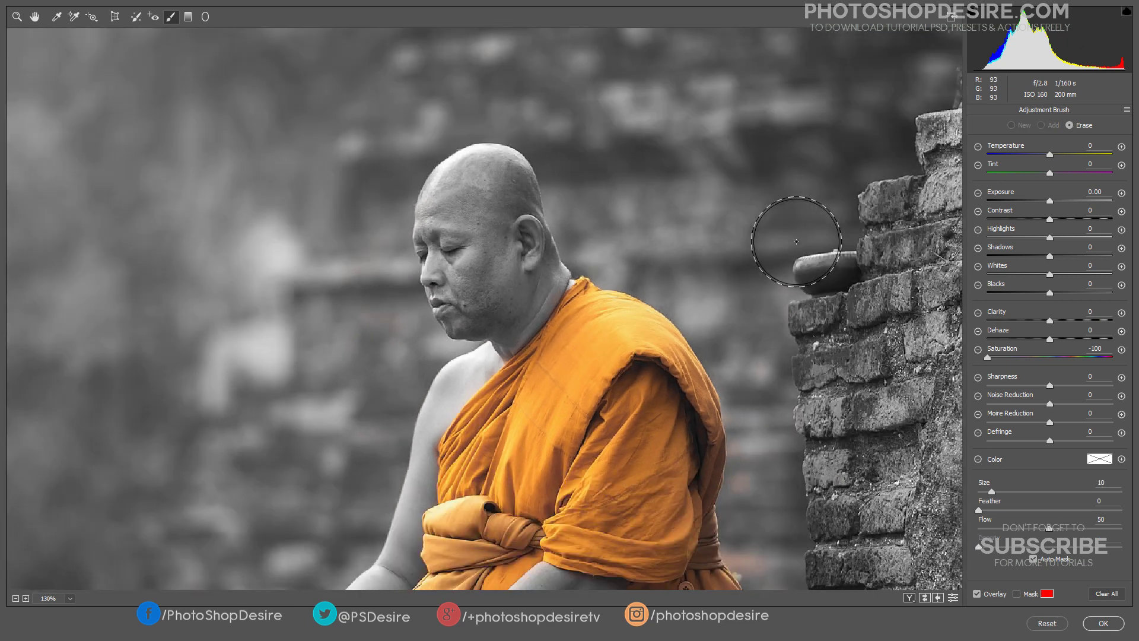
scroll(797, 241, down, 2)
scroll(700, 508, down, 1)
scroll(709, 380, down, 5)
mouse_move(674, 179)
mouse_down()
mouse_move(693, 196)
mouse_move(676, 344)
mouse_up()
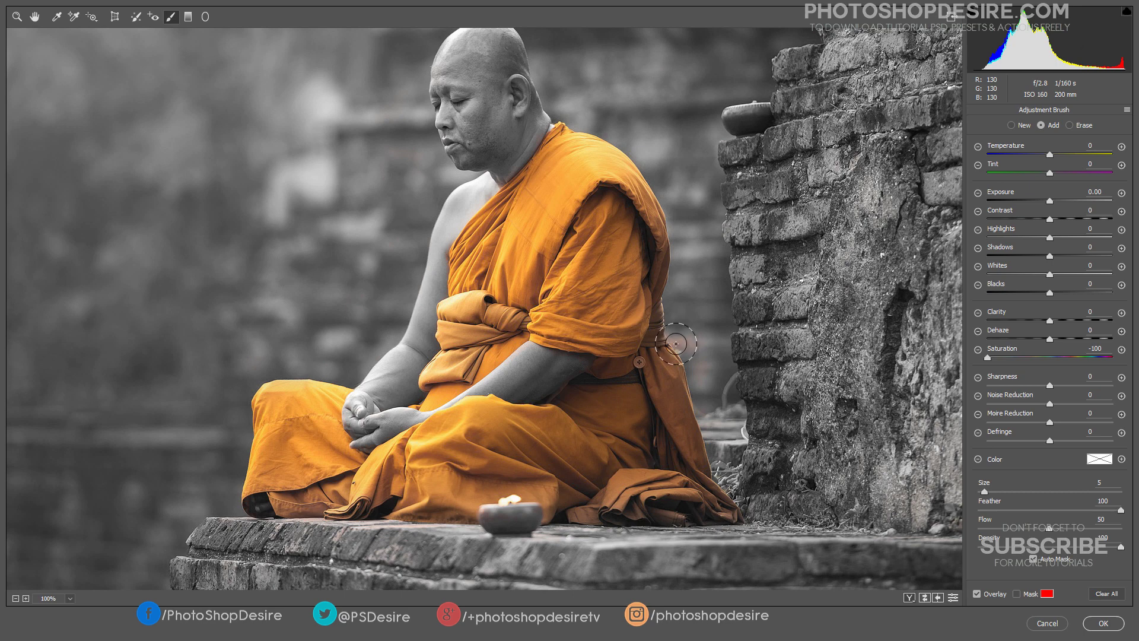
Reactivate the Adjustment Brush and desaturate the gap between the robe's back and the brick wall at Saturation -100
click(26, 599)
click(26, 599)
click(16, 598)
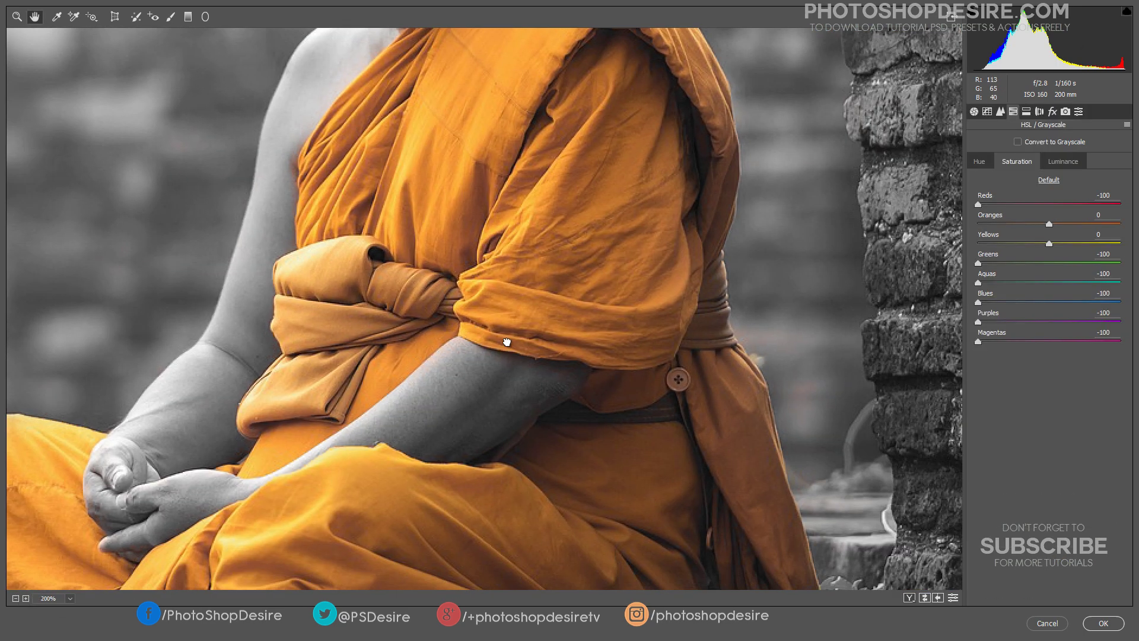
drag(507, 342, 444, 325)
key(k)
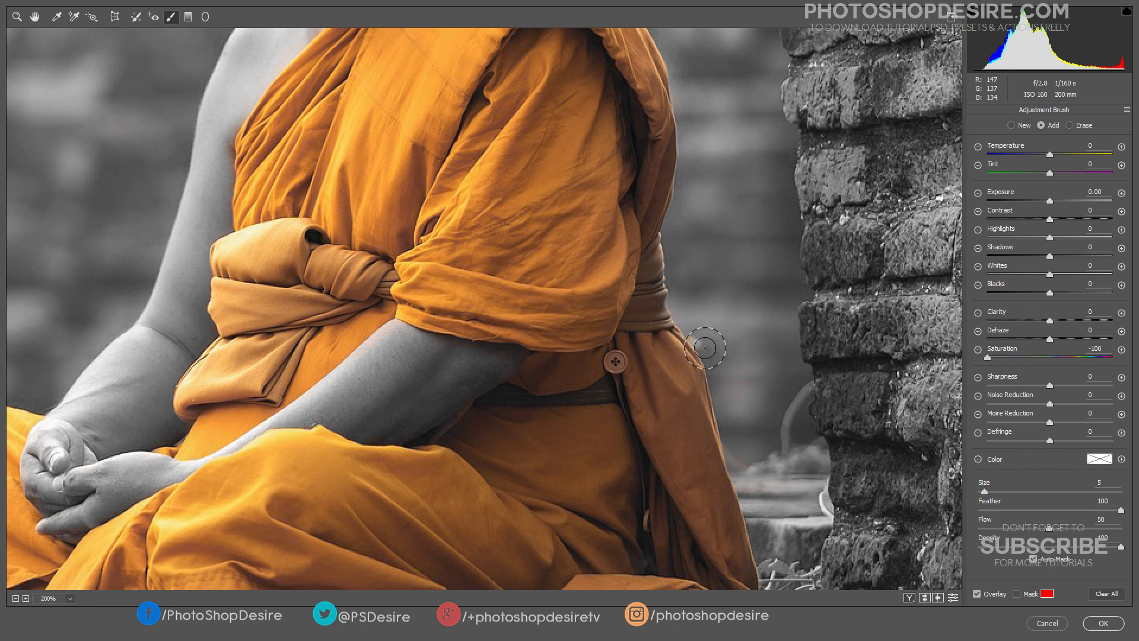
click(17, 598)
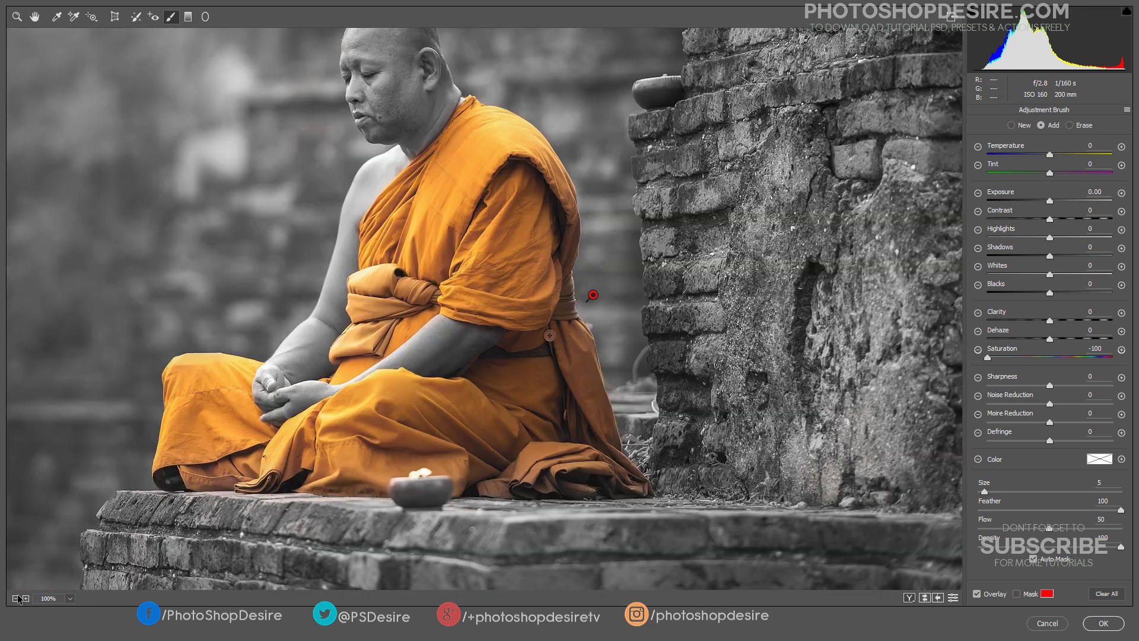
Desaturate the brick ledge beneath the monk, including the edge along the robe
click(16, 598)
click(26, 599)
scroll(261, 522, down, 3)
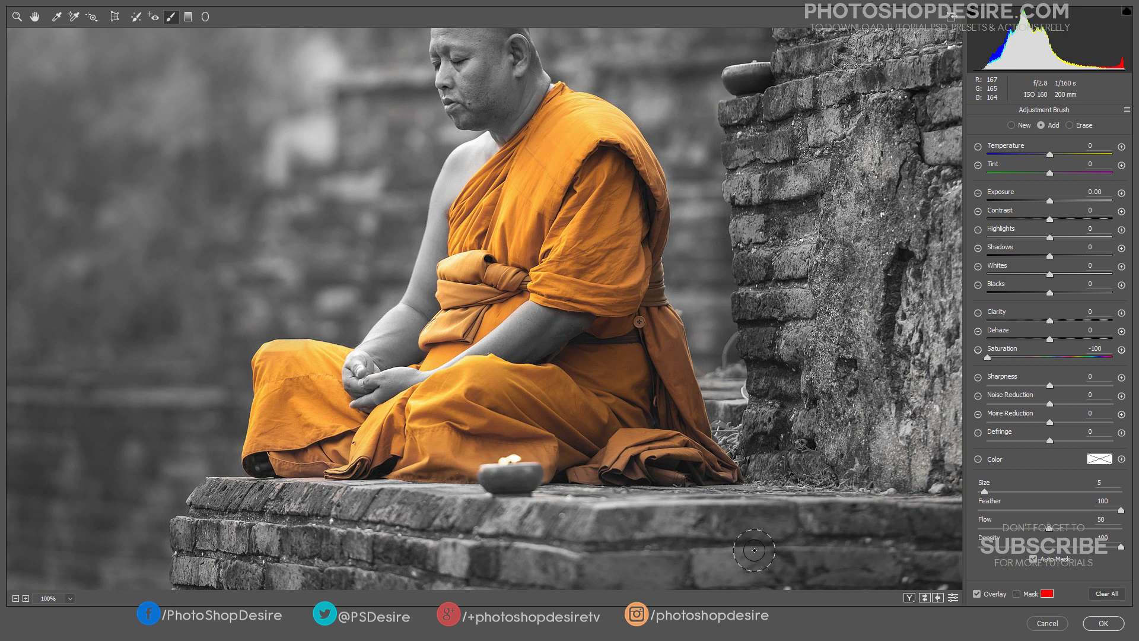
drag(299, 478, 229, 486)
Switch the brush mask overlay on and off to check which areas are painted
click(16, 599)
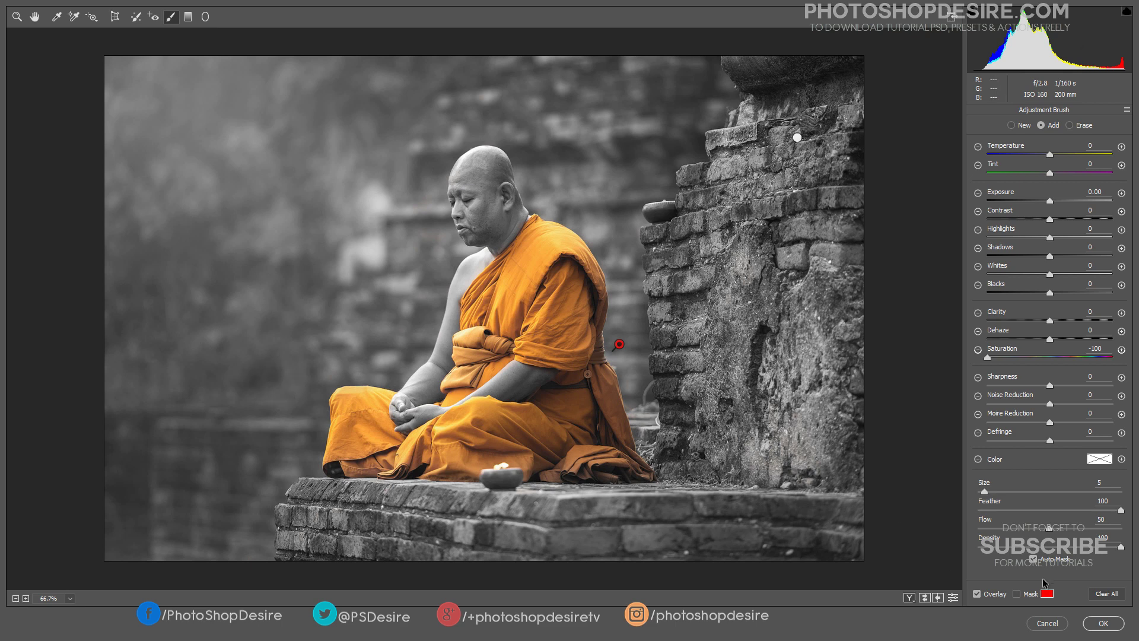
click(1017, 594)
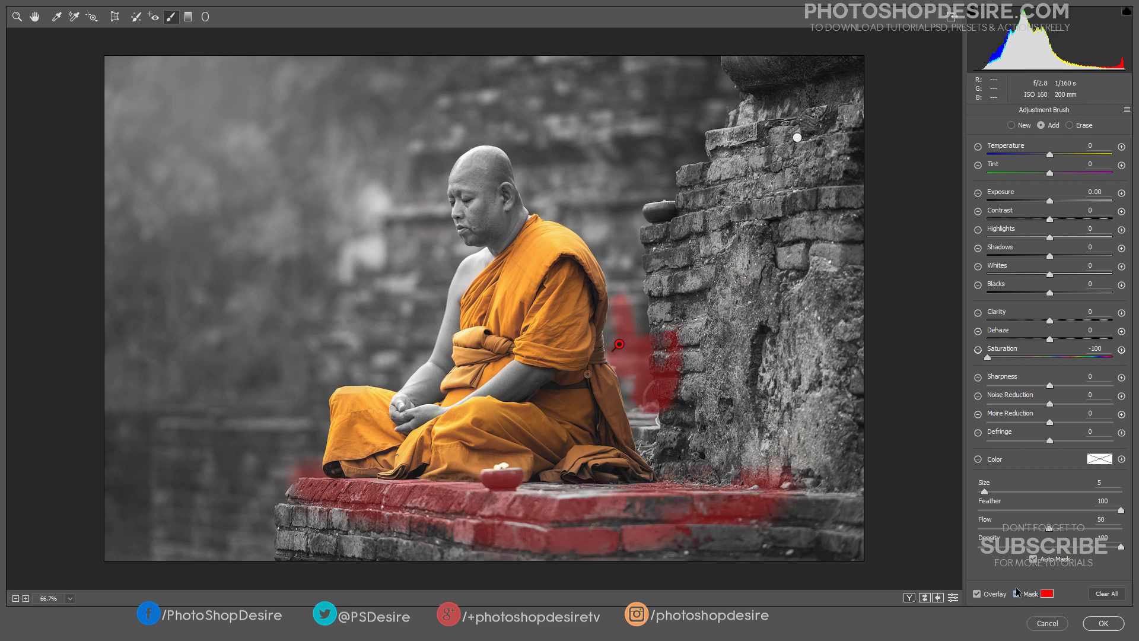
click(1018, 594)
click(1018, 594)
click(1018, 594)
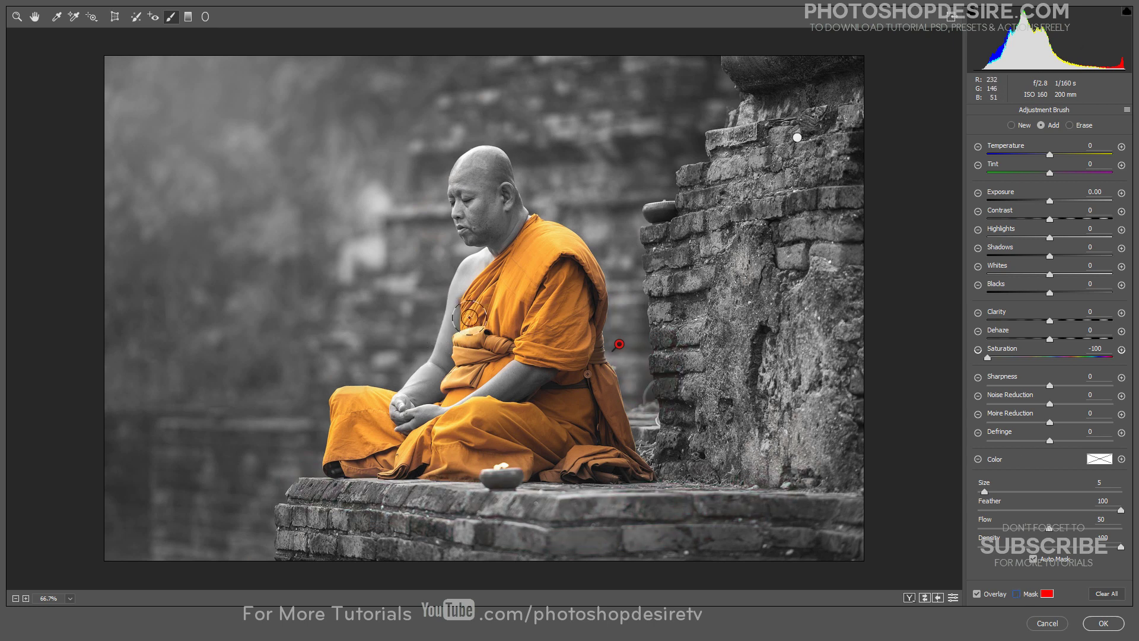
Raise Vibrance to +100 and Clarity to +99 in the basic adjustments, and apply the Camera Raw filter
click(22, 16)
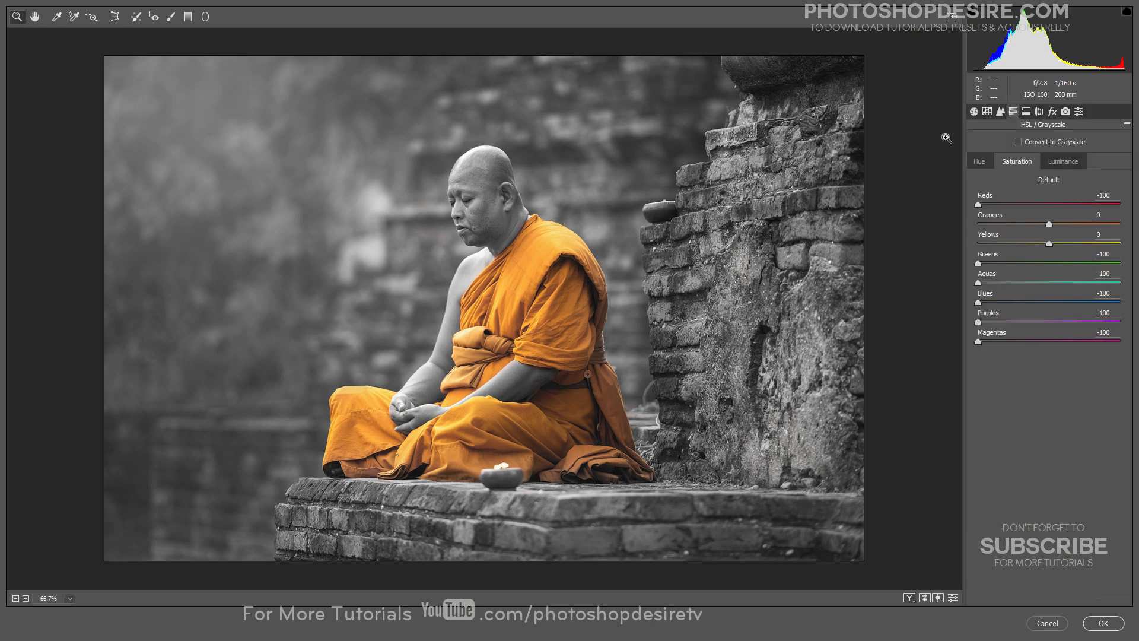
click(975, 112)
key(ctrl+0)
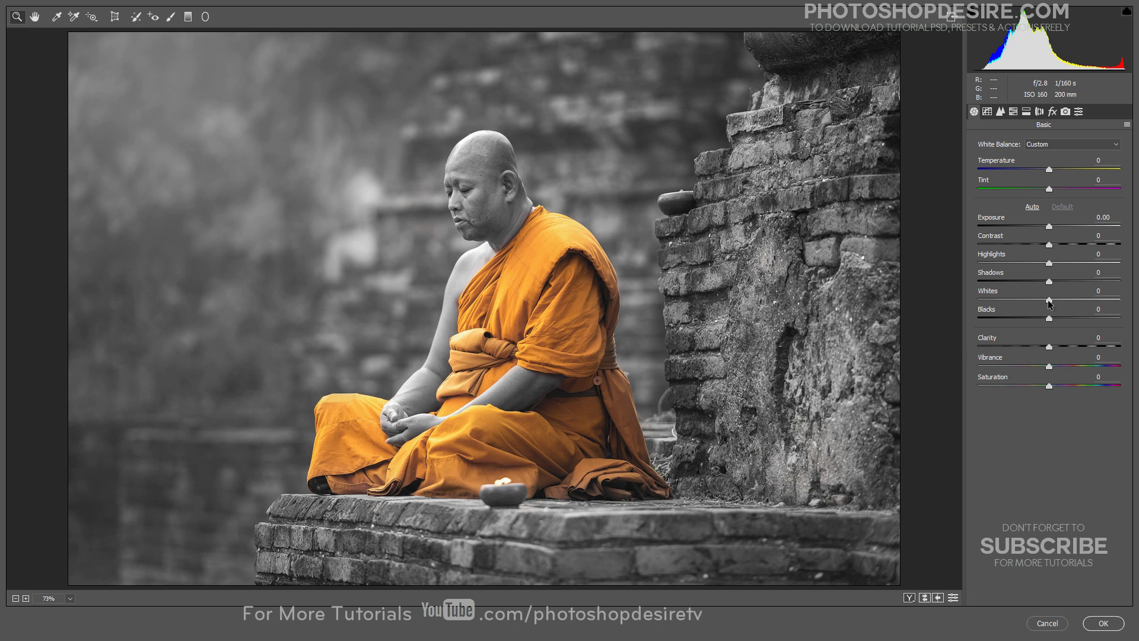
drag(1050, 366, 1138, 374)
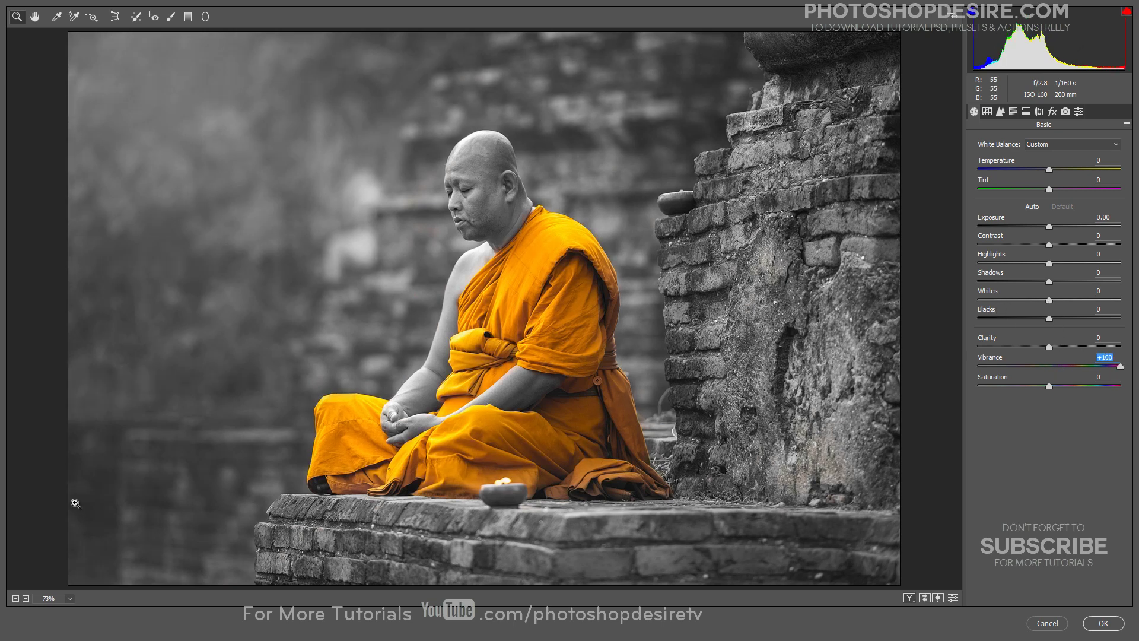
click(14, 597)
click(14, 597)
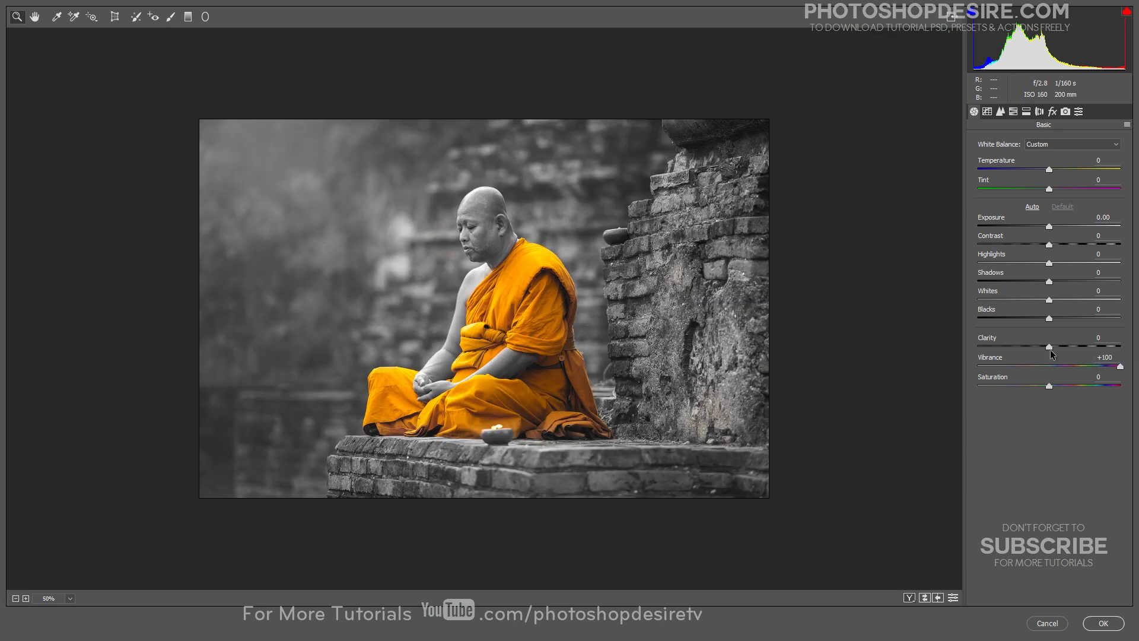
drag(1051, 349, 1120, 352)
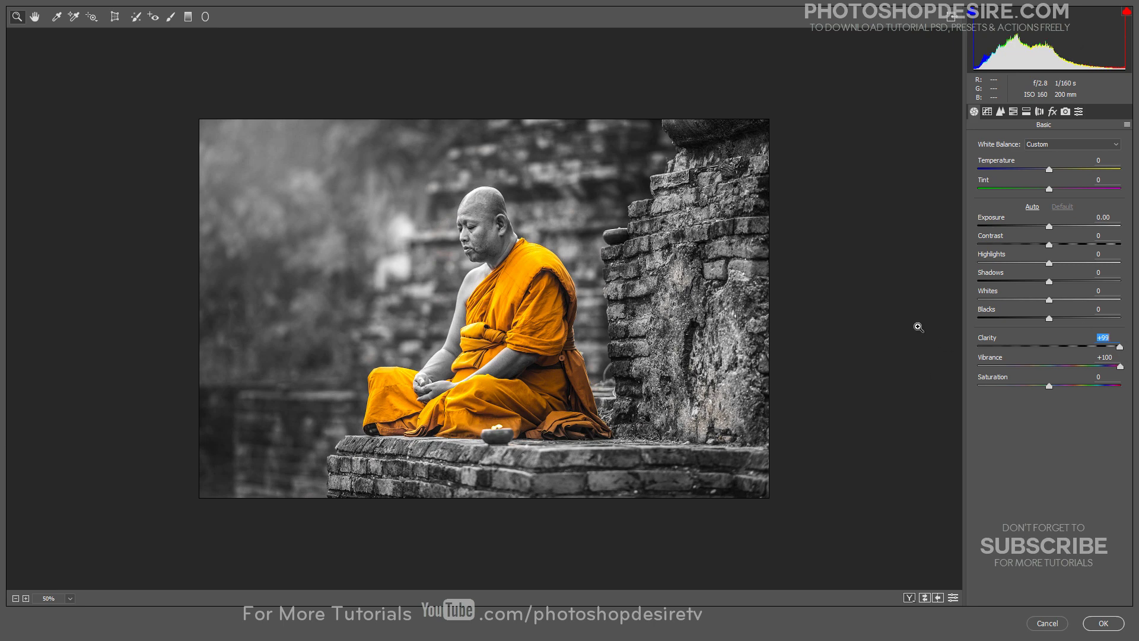
click(1104, 623)
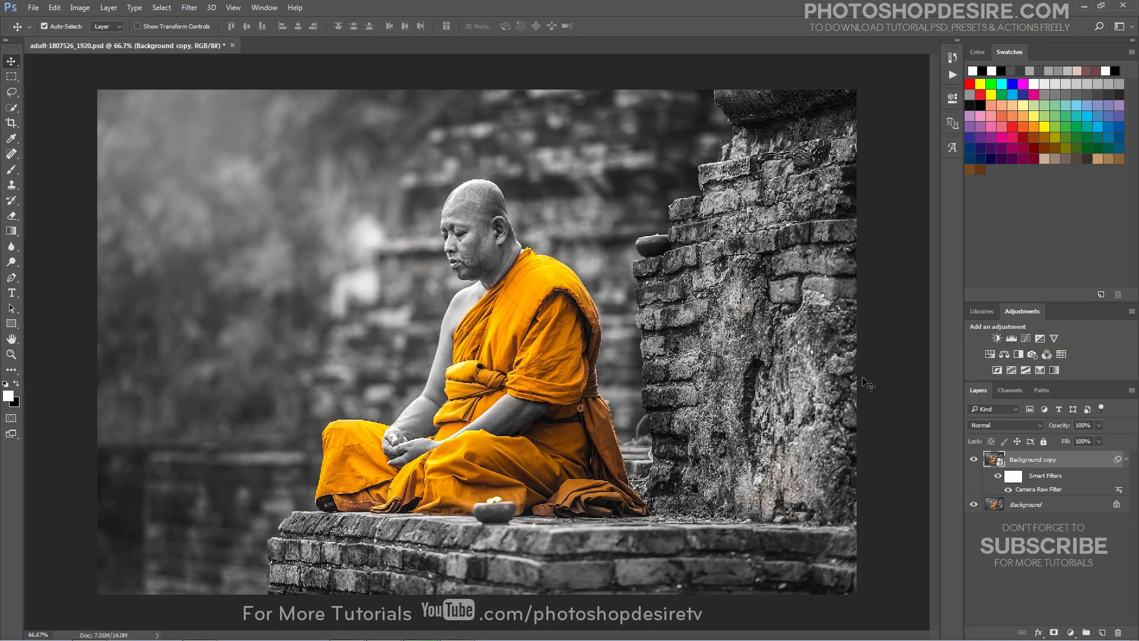
Hide and show the Background copy layer repeatedly to compare the edit with the original photo
click(975, 460)
click(975, 460)
click(975, 460)
click(975, 460)
click(975, 460)
click(975, 460)
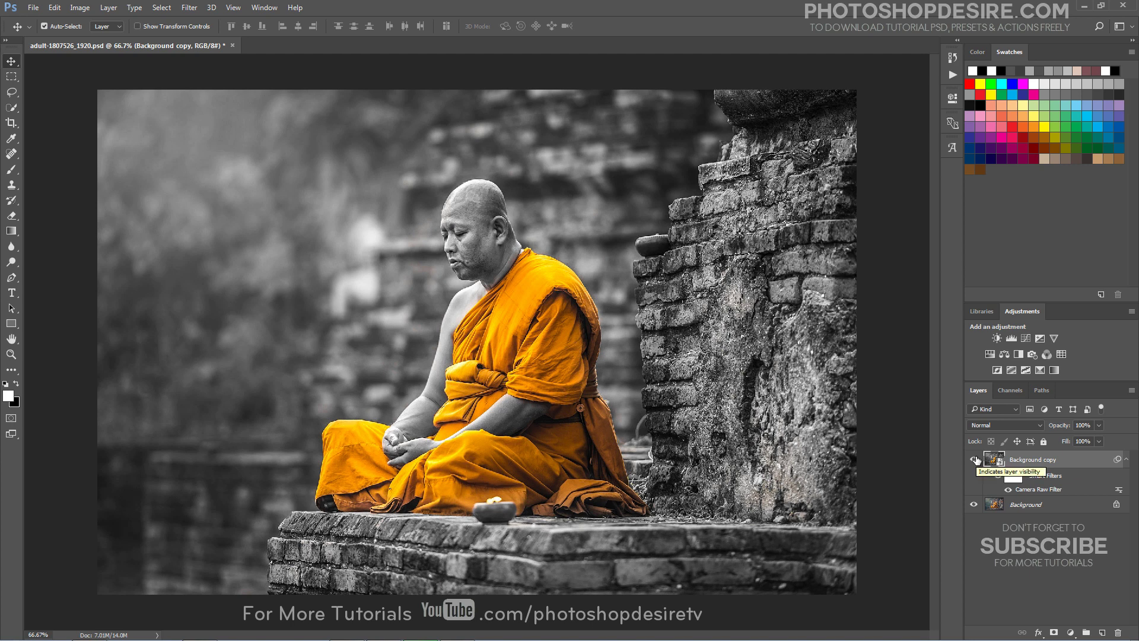